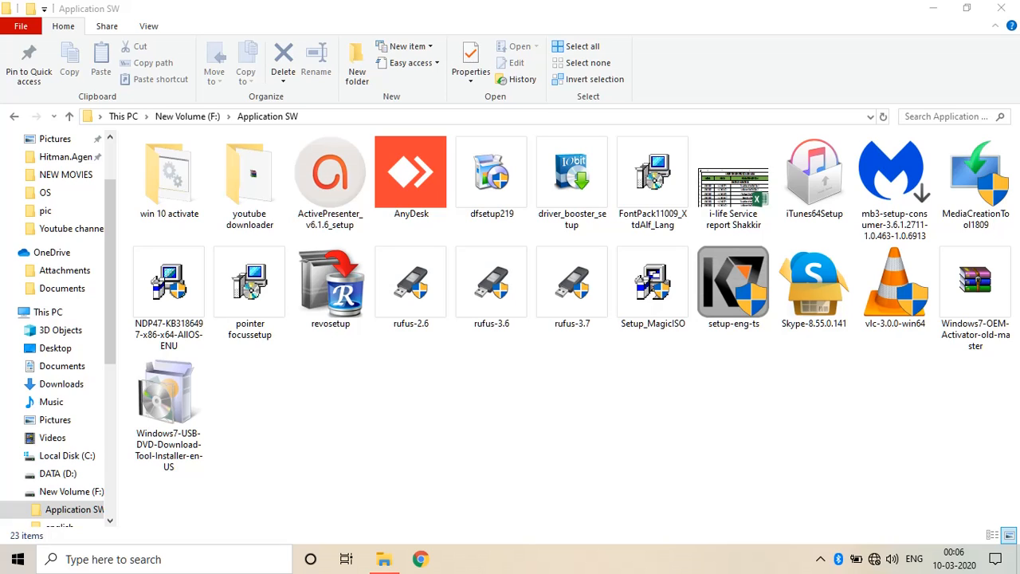
# Launch rufus-3.7 from the Application SW folder and load the "win 7 activated" ISO as the boot image.
pyautogui.click(569, 315)
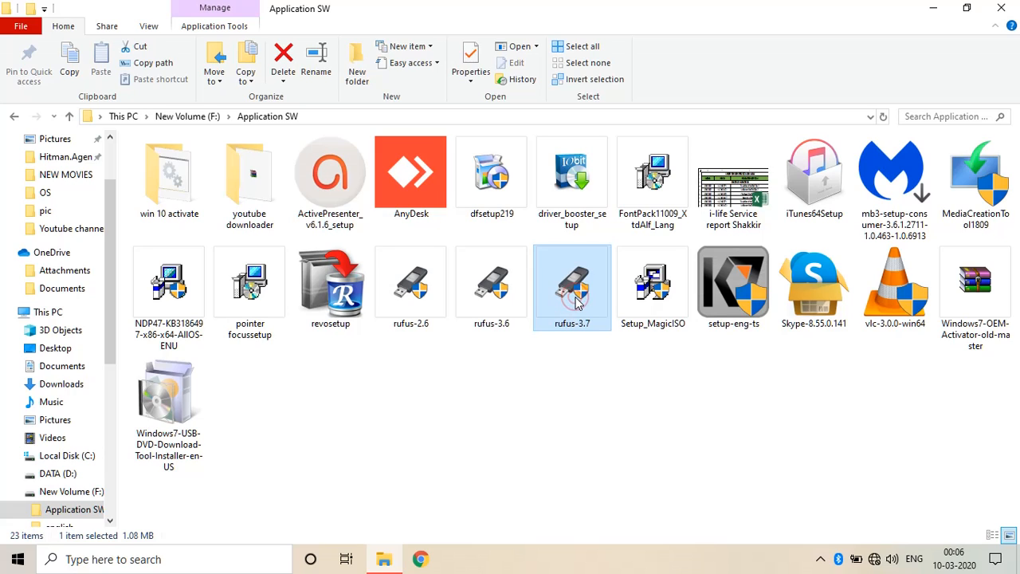
pyautogui.doubleClick(571, 300)
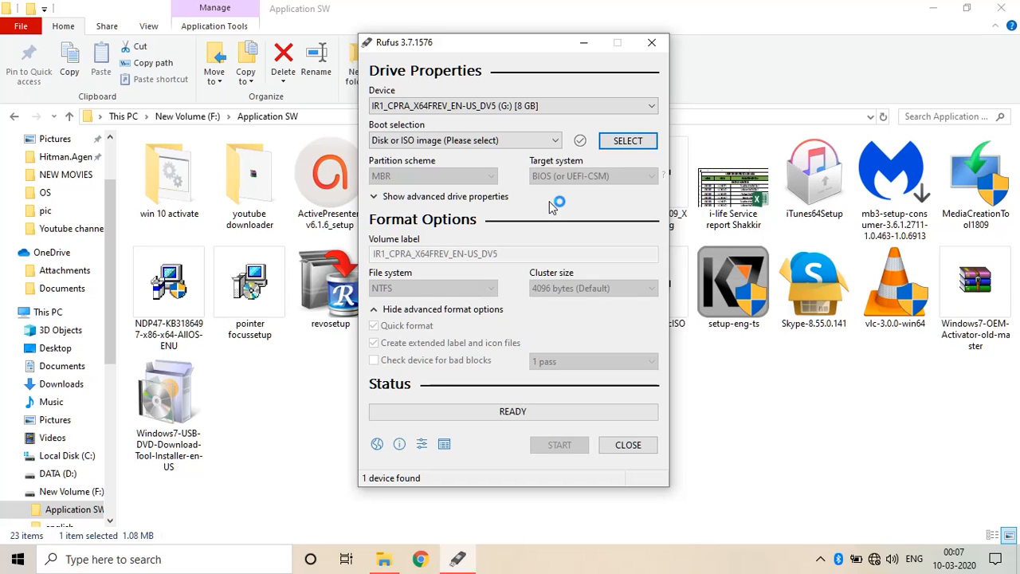
pyautogui.click(621, 140)
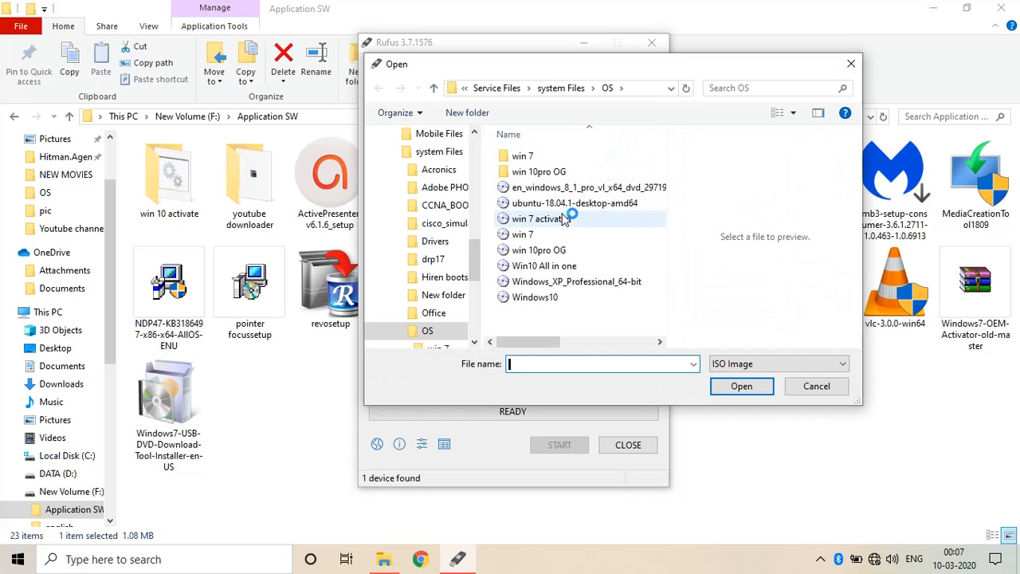
pyautogui.click(571, 219)
pyautogui.click(740, 385)
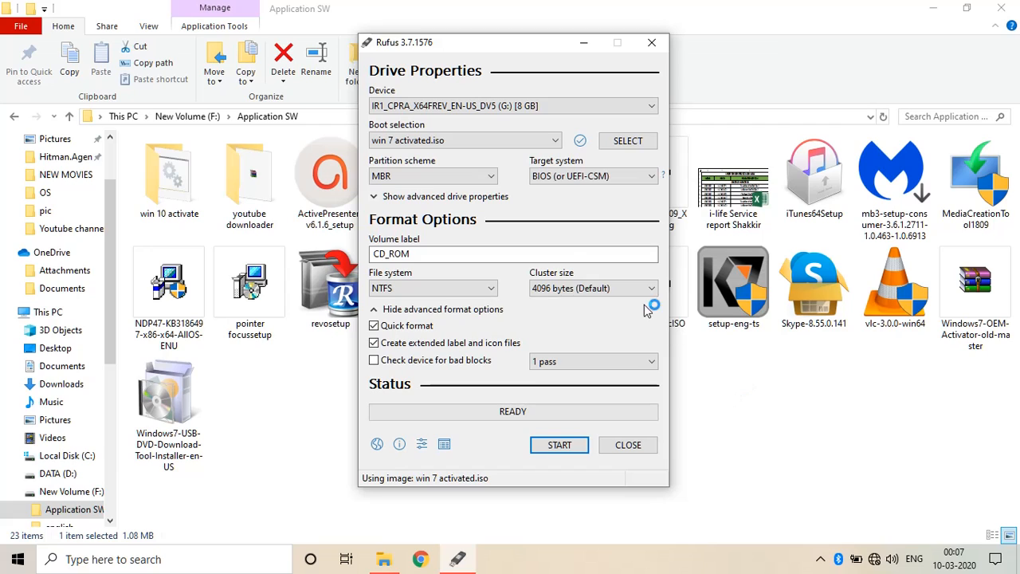
# Review the partition scheme choices offered for the Windows 7 image, keeping MBR.
pyautogui.click(431, 176)
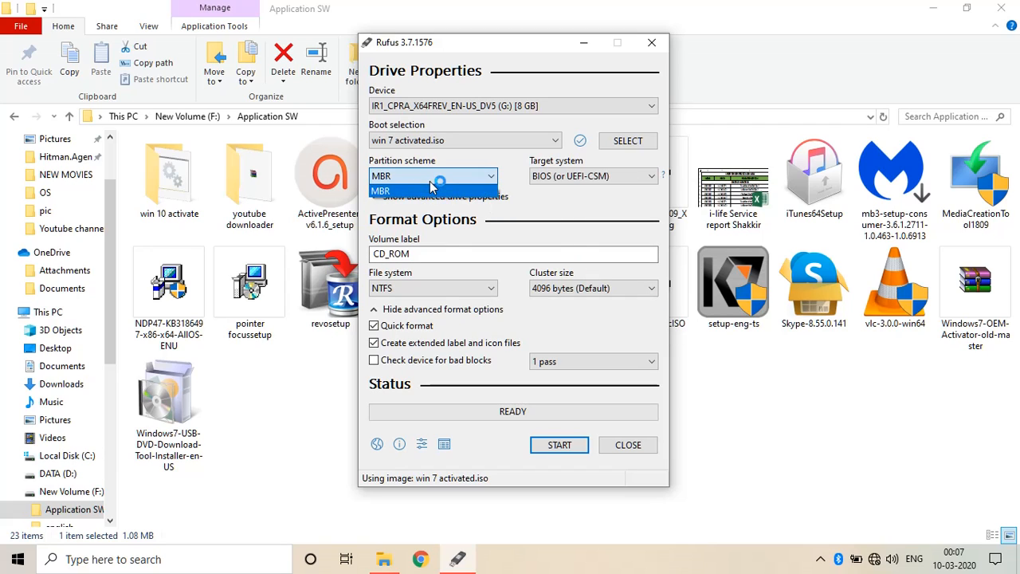
pyautogui.click(431, 182)
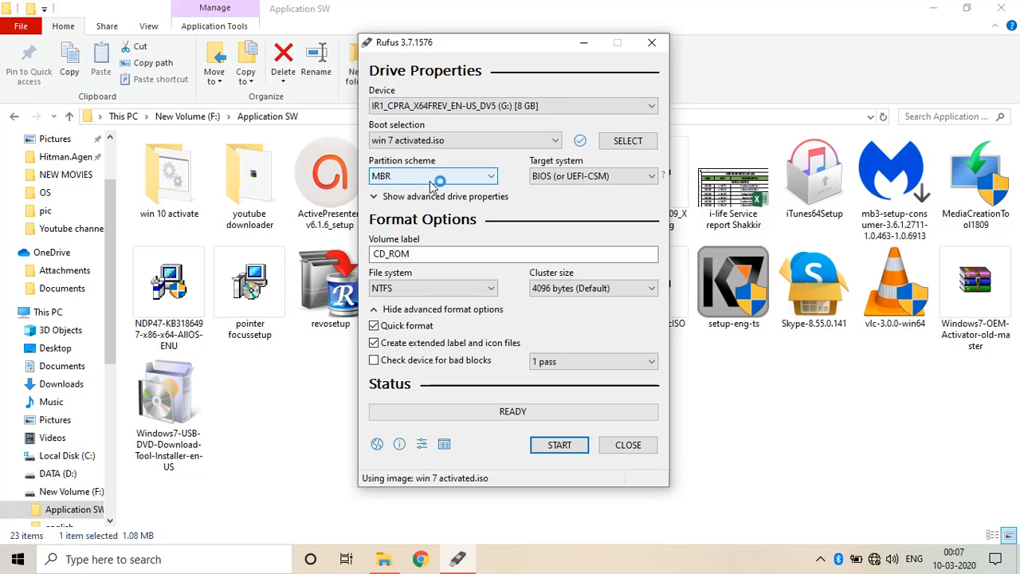
pyautogui.click(440, 182)
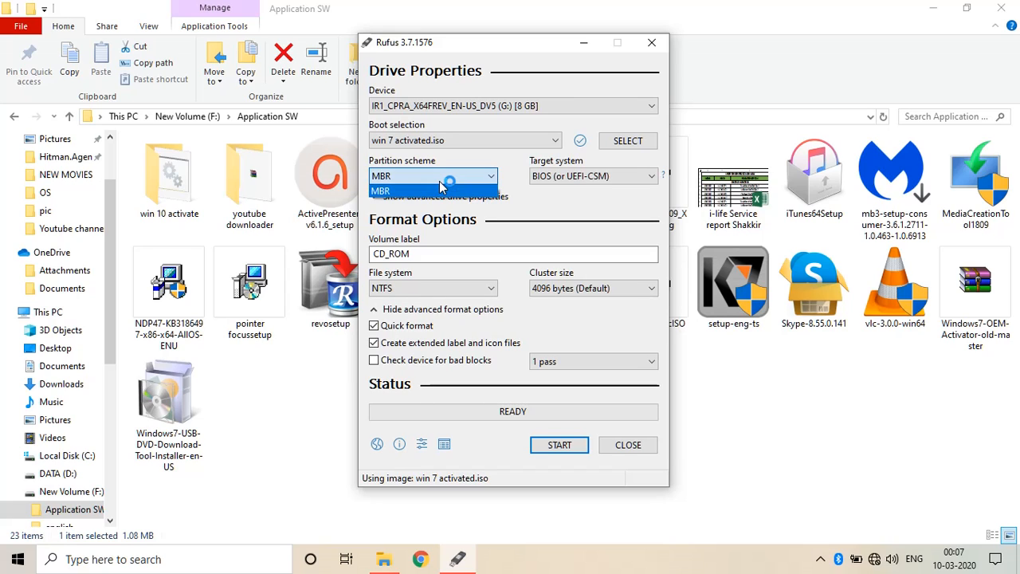
pyautogui.click(440, 185)
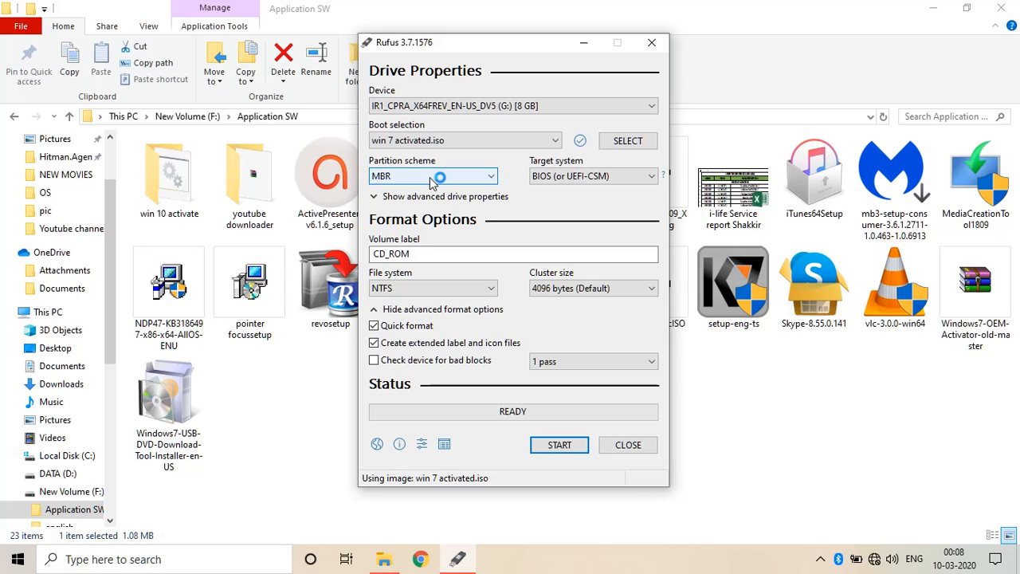
pyautogui.click(431, 177)
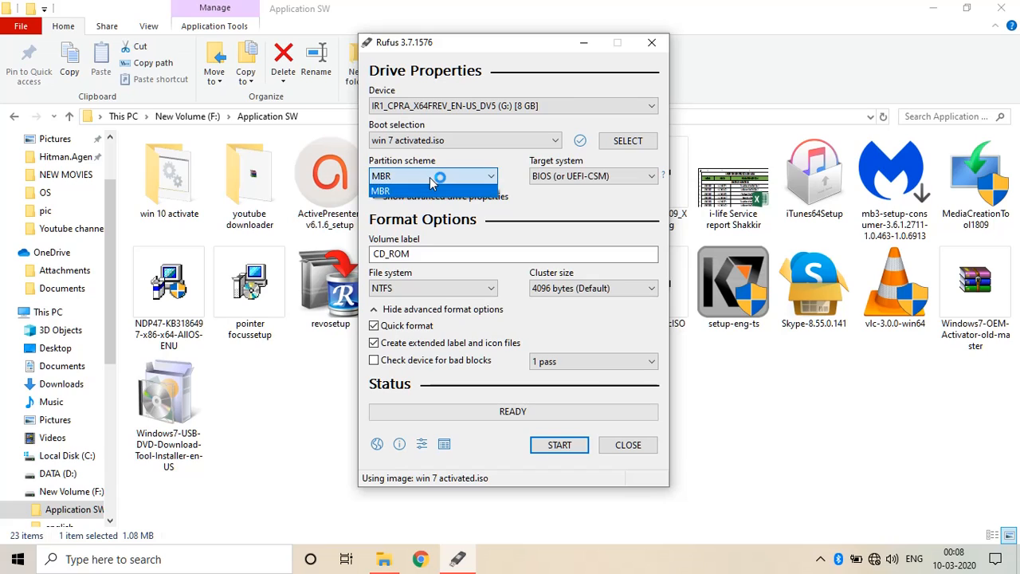
pyautogui.click(430, 179)
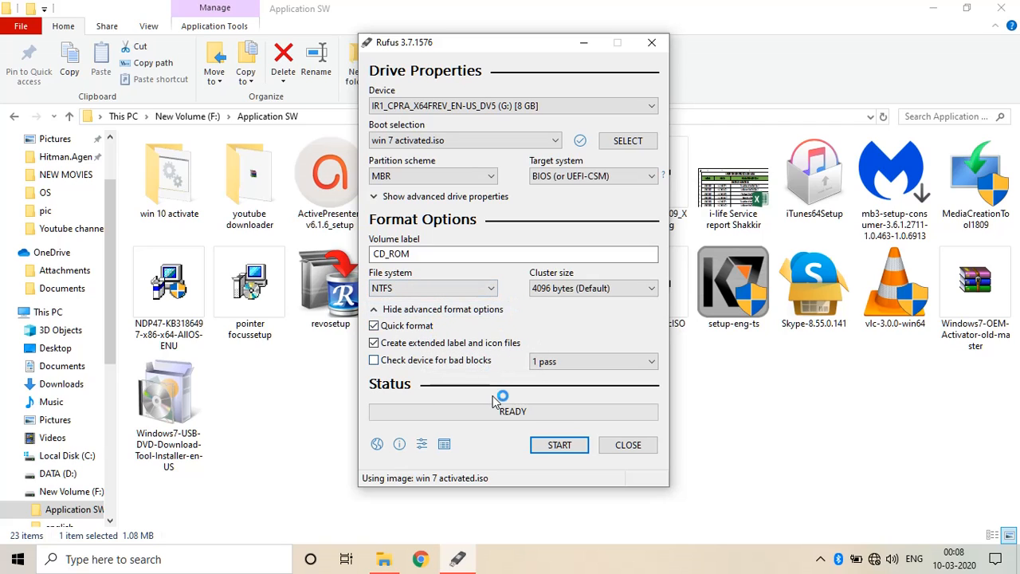
# Try to start writing the Windows 7 image to the USB drive, cancelling at the data-erase confirmation.
pyautogui.click(548, 445)
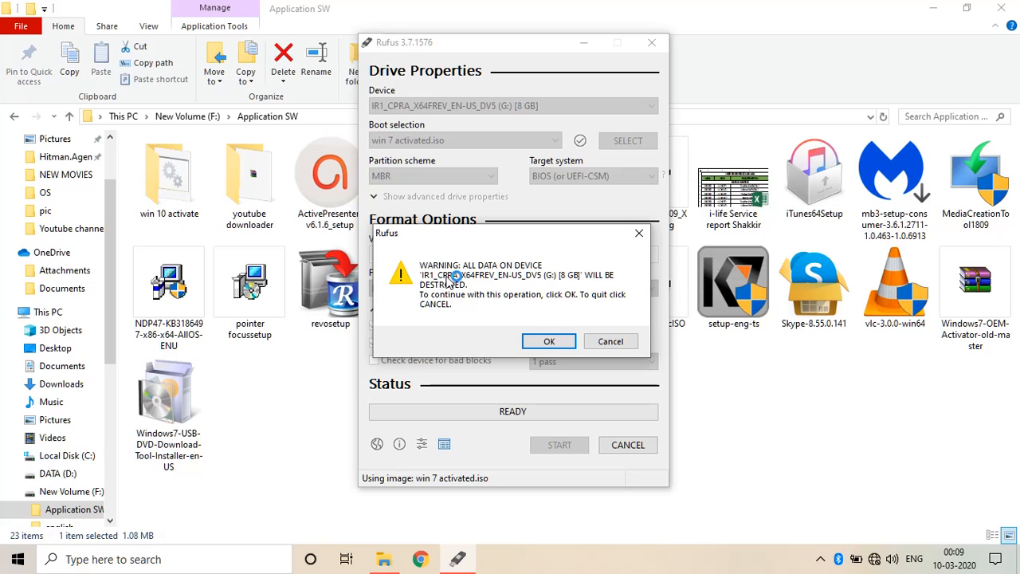
pyautogui.click(607, 341)
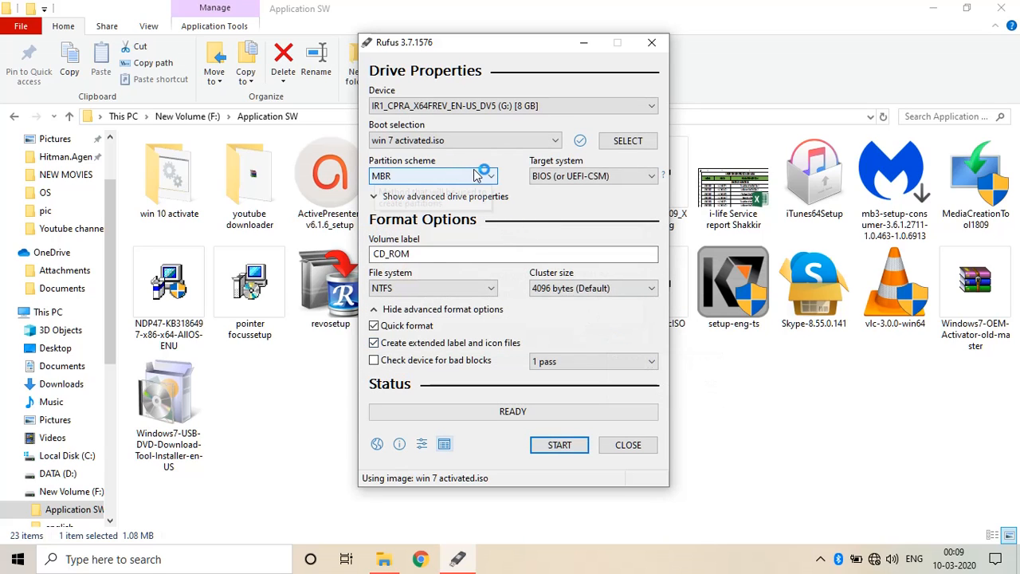
# Load the Windows10 ISO as the boot image in place of the Windows 7 one.
pyautogui.click(624, 145)
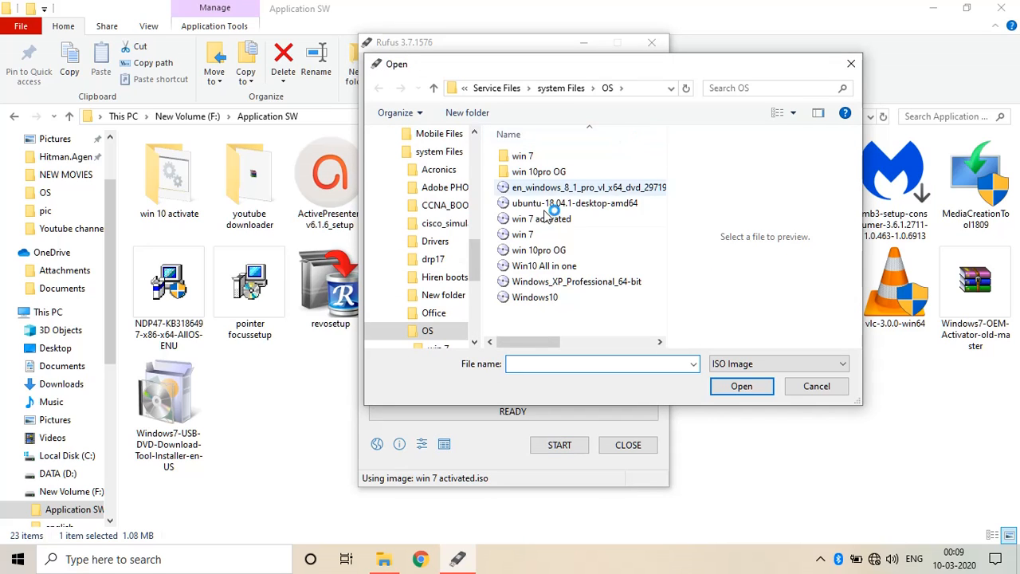
pyautogui.click(538, 297)
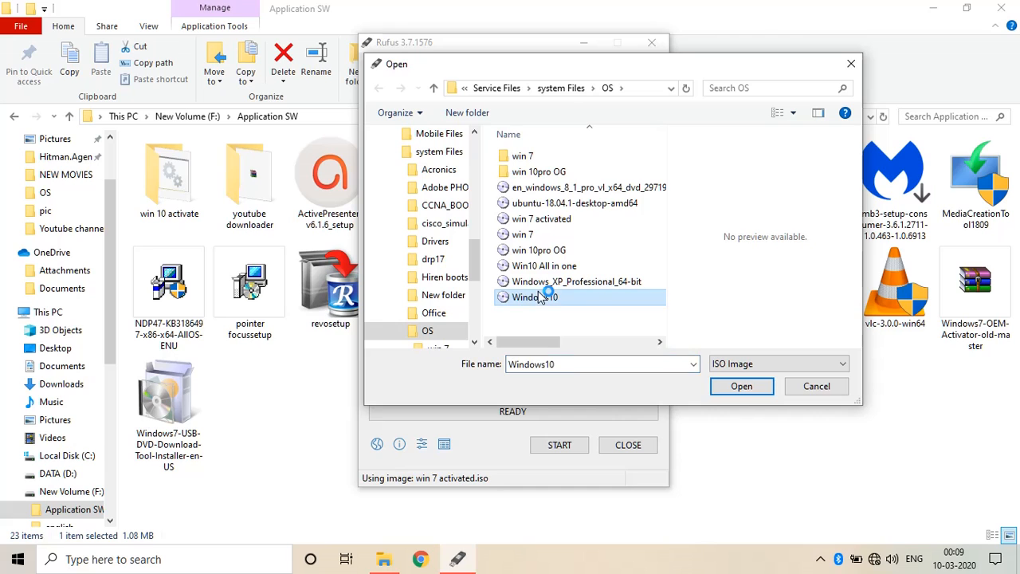
pyautogui.click(727, 386)
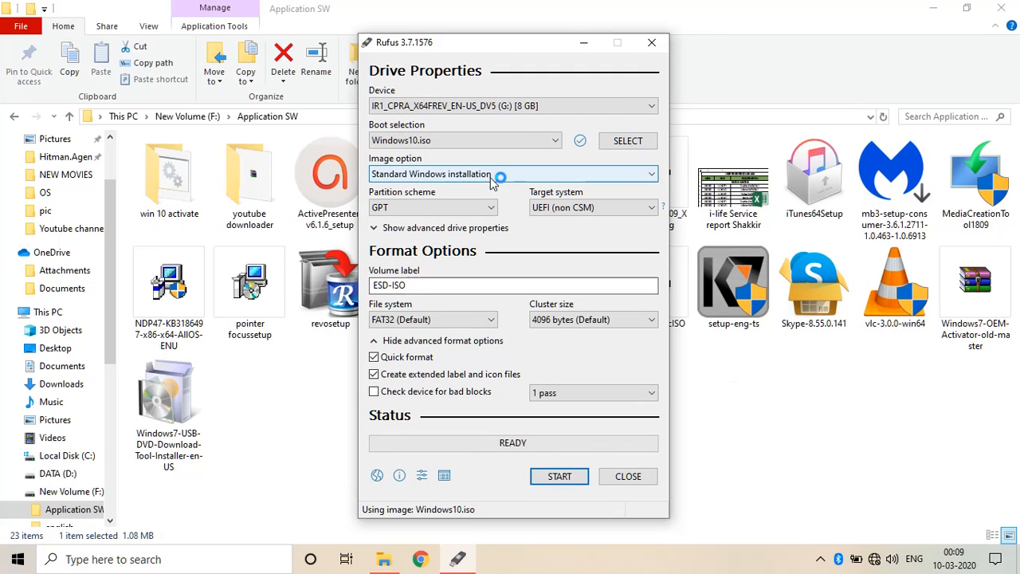
# Set the partition scheme for the Windows10 image to MBR.
pyautogui.click(459, 209)
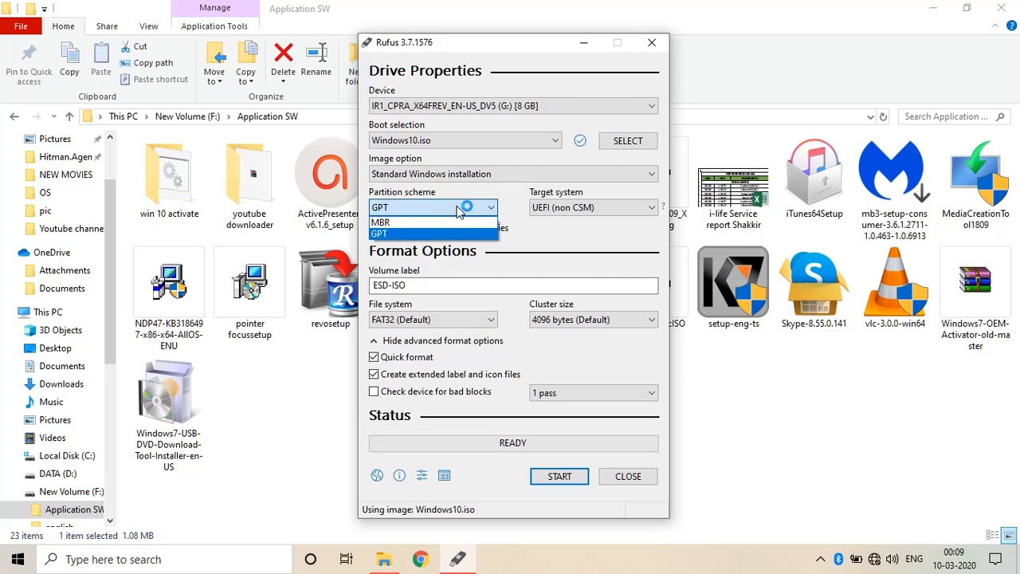
pyautogui.click(539, 240)
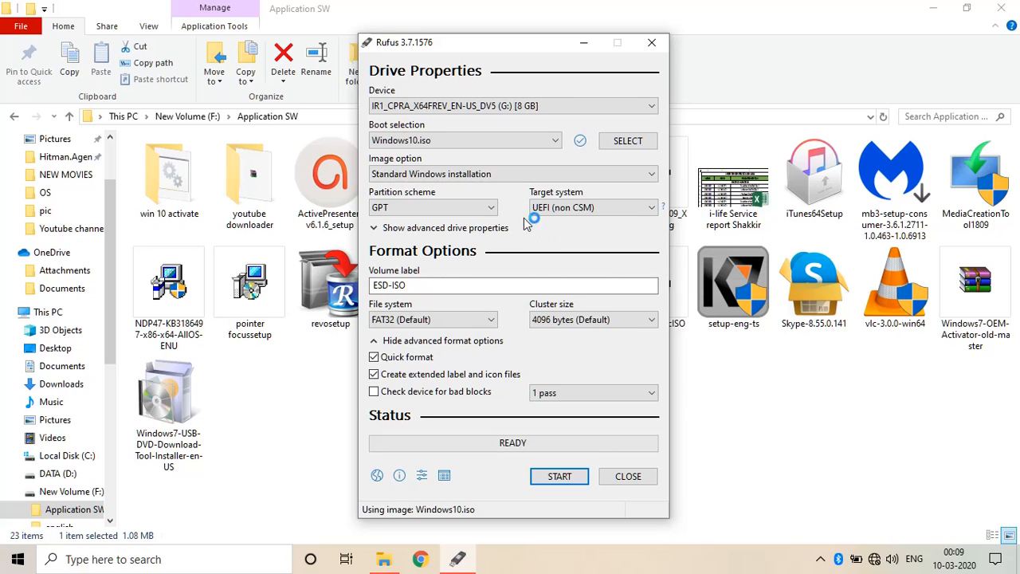
pyautogui.click(481, 208)
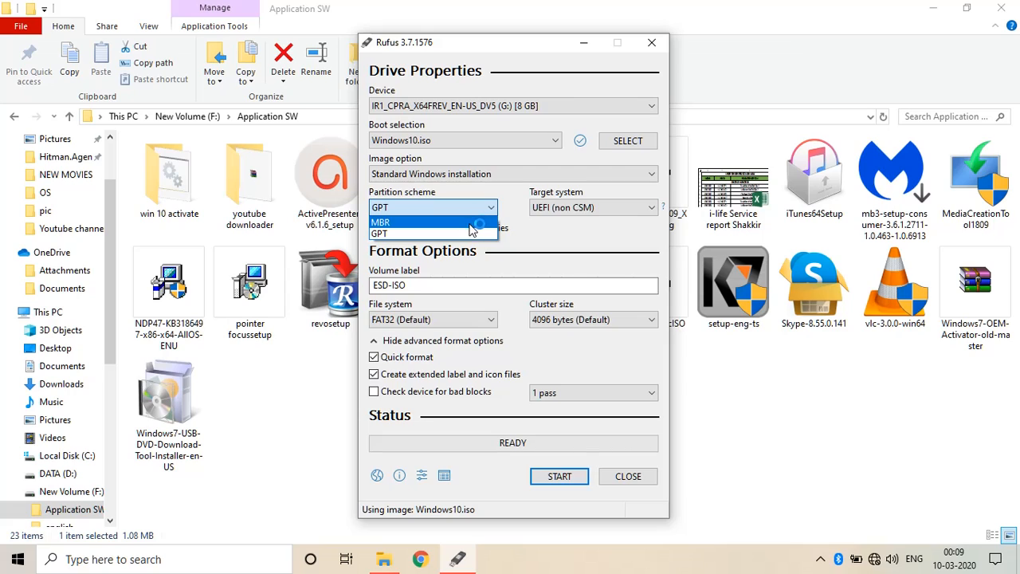
pyautogui.click(474, 223)
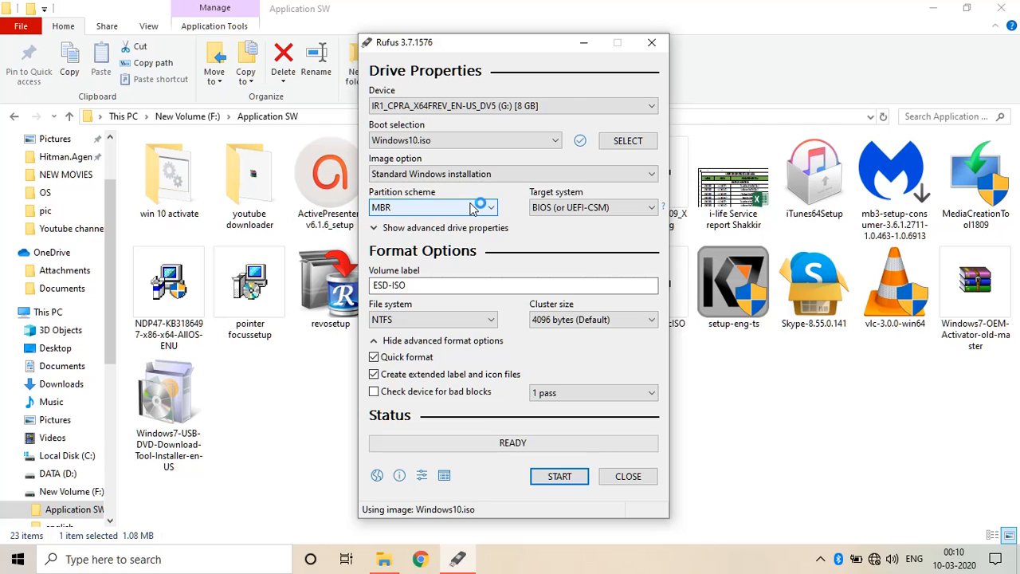
# Check the target system options available with the MBR partition scheme, keeping BIOS (or UEFI-CSM).
pyautogui.click(555, 209)
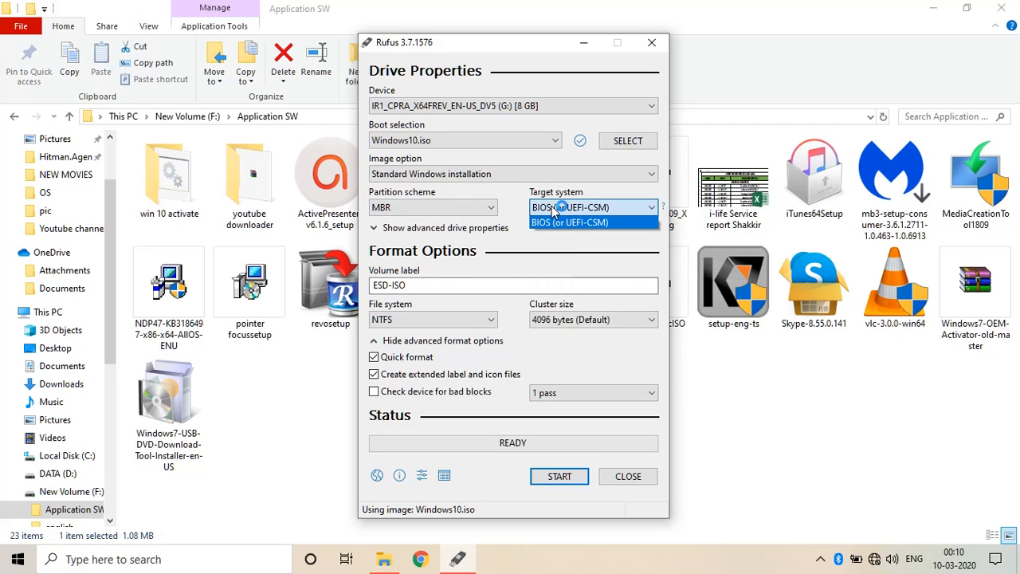
pyautogui.click(564, 208)
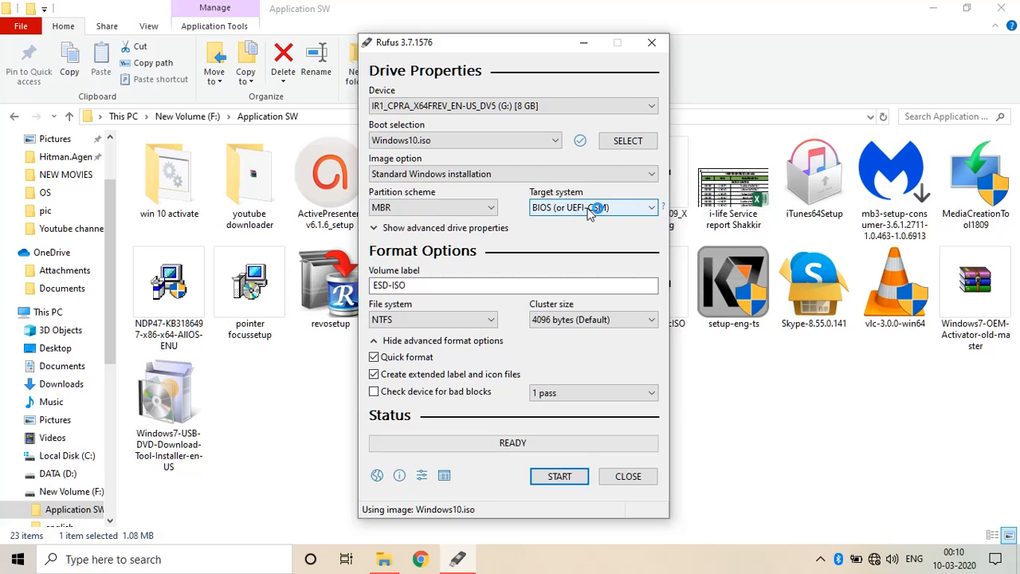
pyautogui.click(590, 212)
pyautogui.click(590, 212)
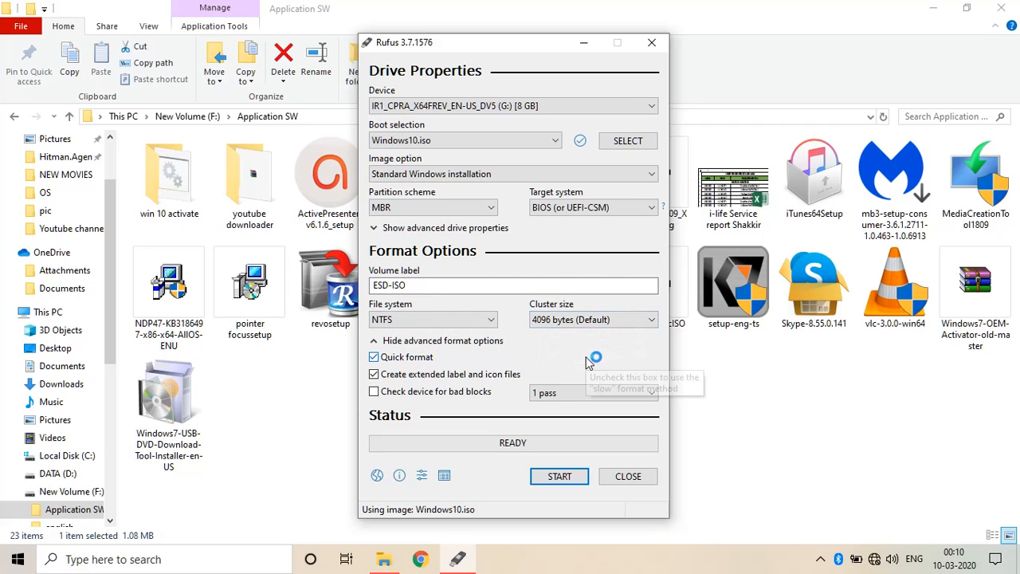
# Try to start writing the Windows10 image with the MBR scheme, cancelling at the data-erase confirmation.
pyautogui.click(562, 478)
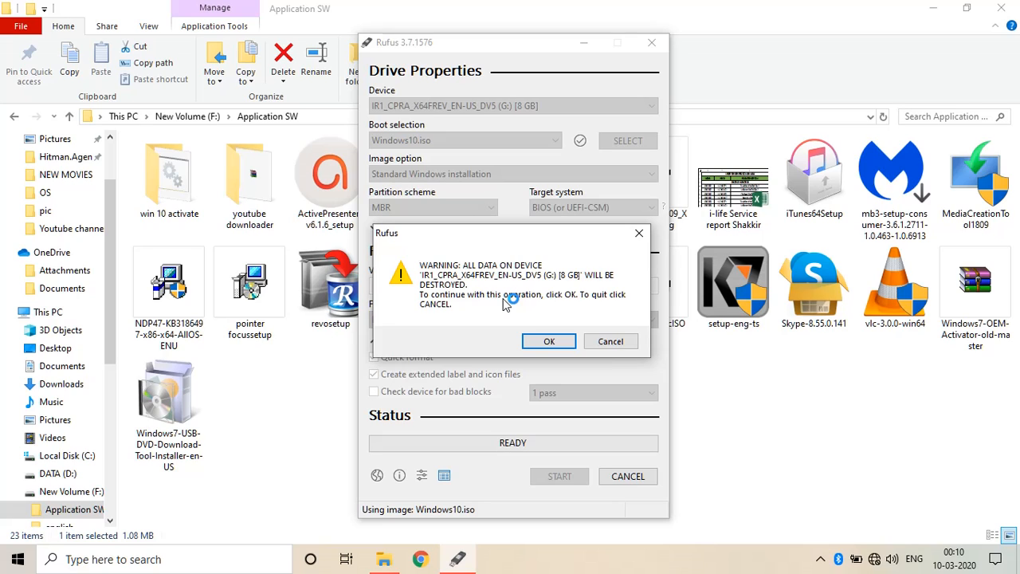
pyautogui.click(613, 344)
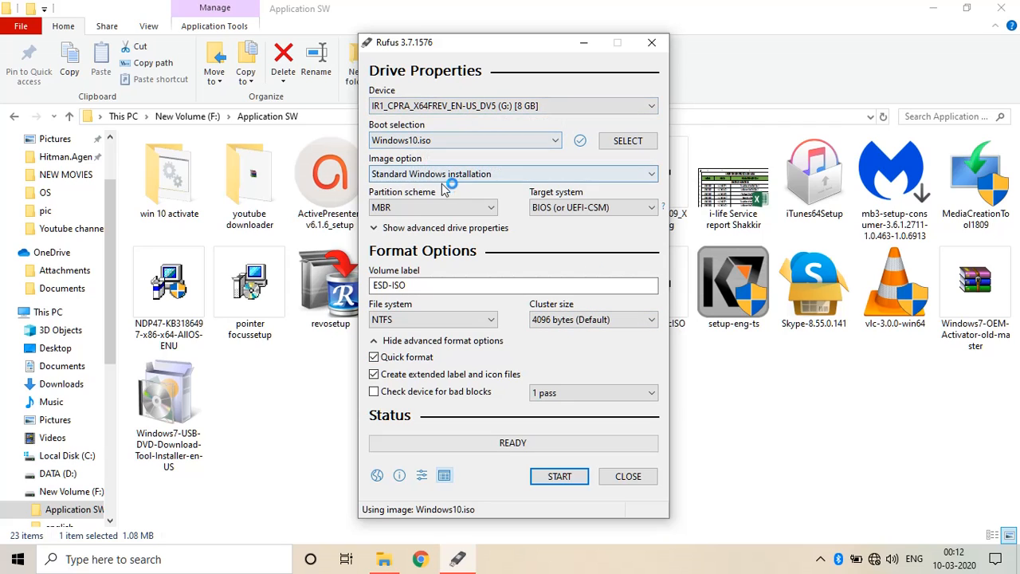
# Change the partition scheme for the Windows10 image to GPT, targeting UEFI (non CSM).
pyautogui.click(435, 208)
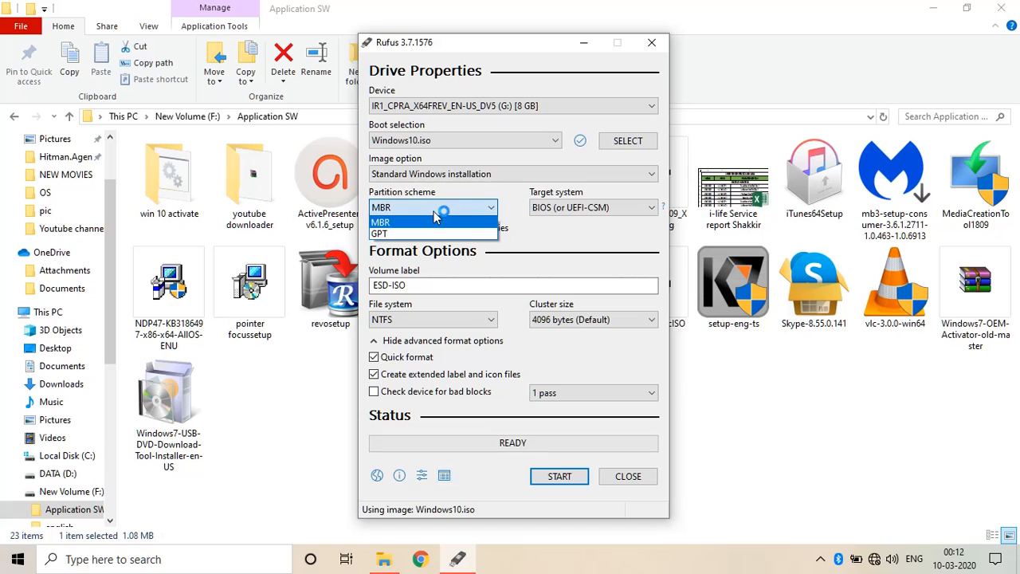
pyautogui.click(429, 233)
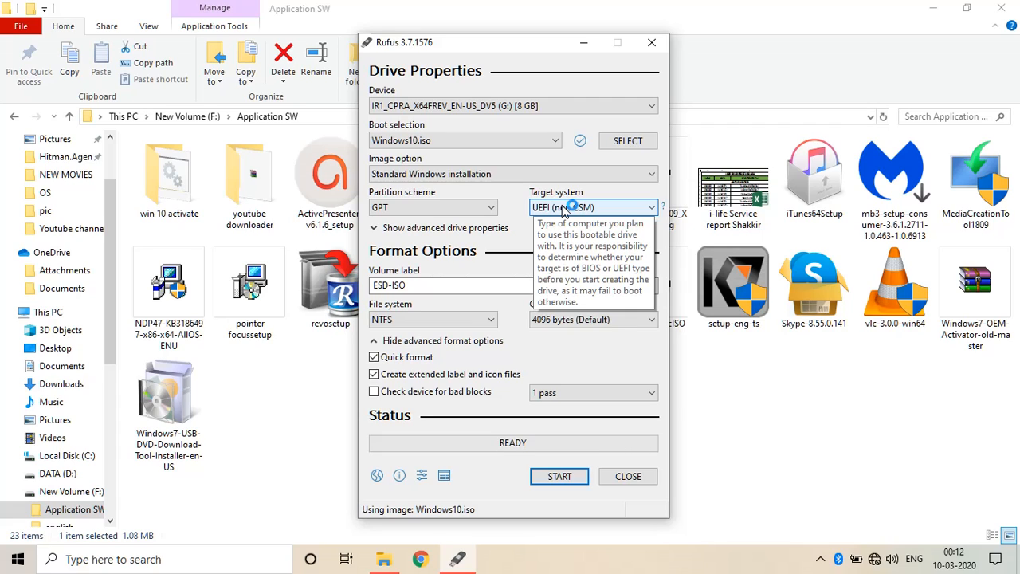
pyautogui.click(442, 209)
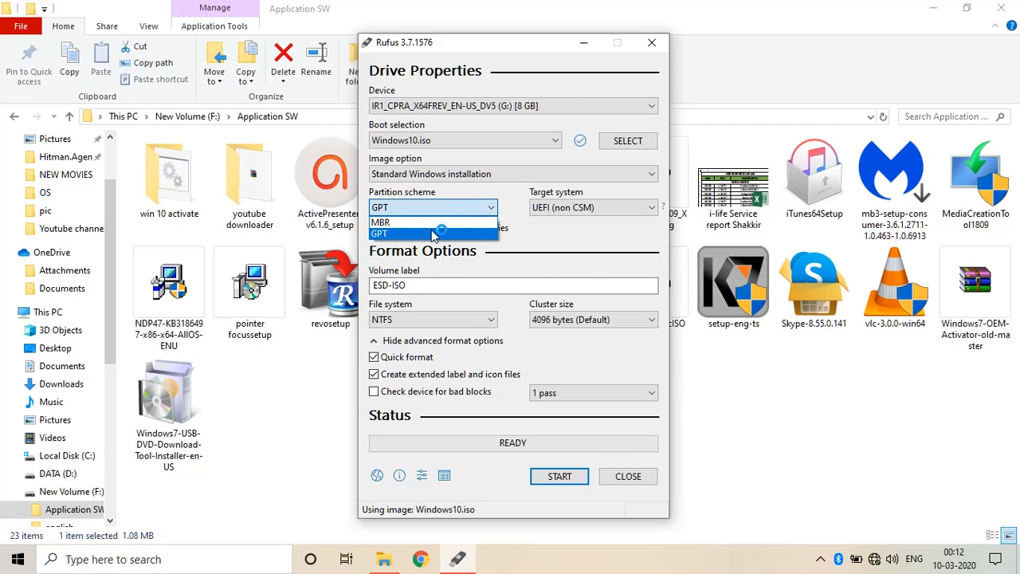
pyautogui.click(433, 233)
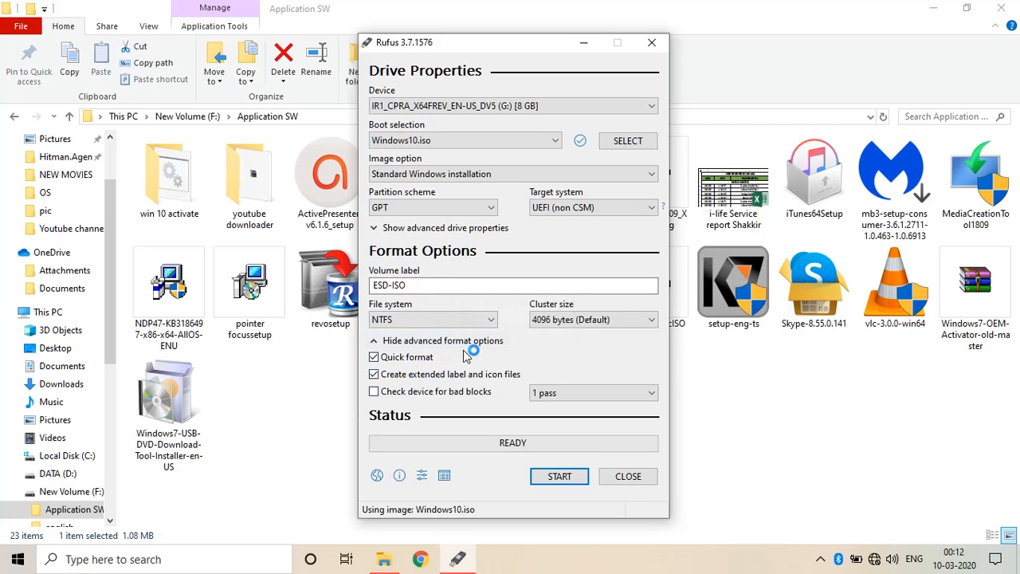
# Start writing the GPT-configured Windows10 image, cancel at the data-erase confirmation, and close Rufus.
pyautogui.click(557, 475)
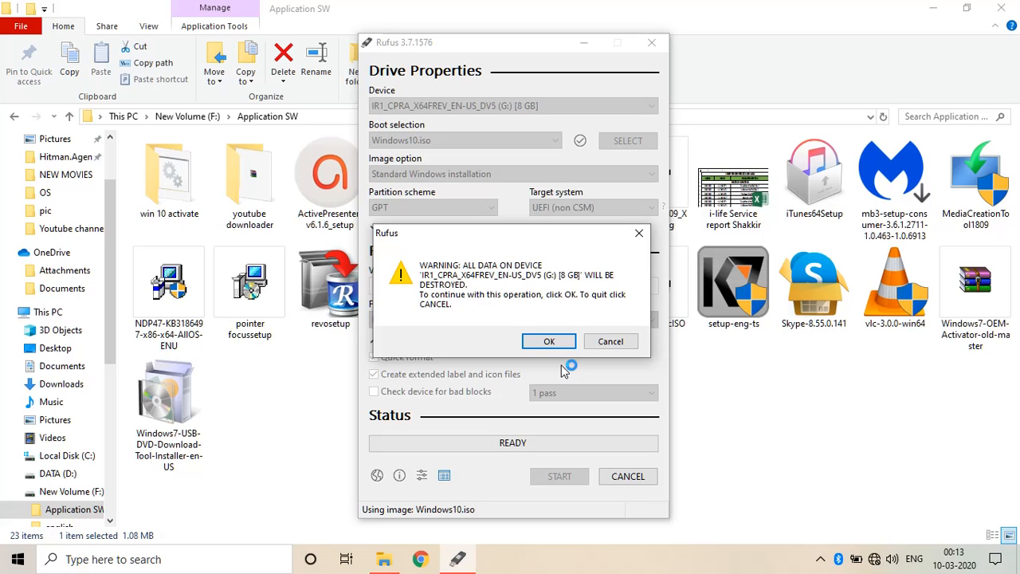
pyautogui.click(609, 343)
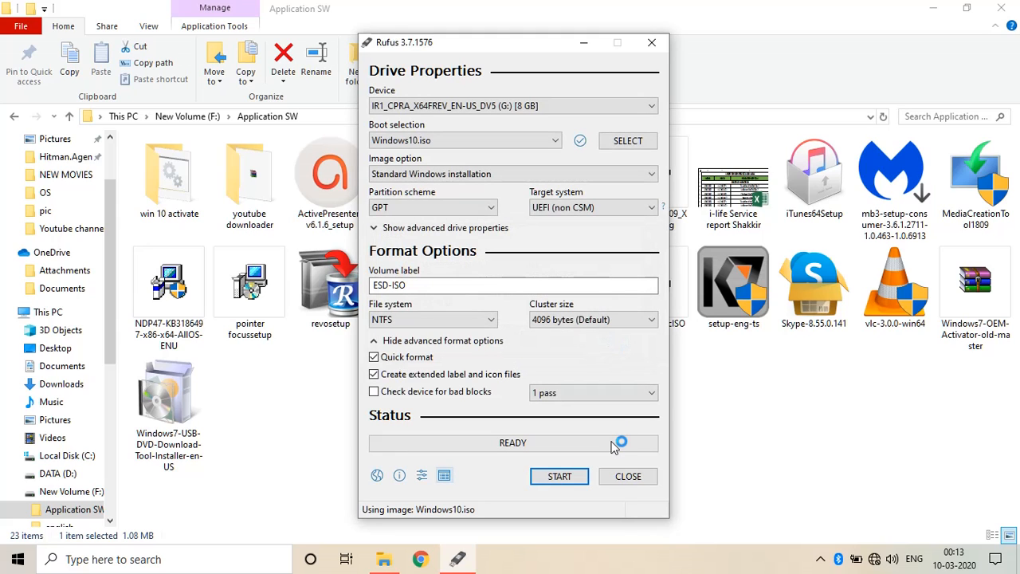
pyautogui.click(628, 476)
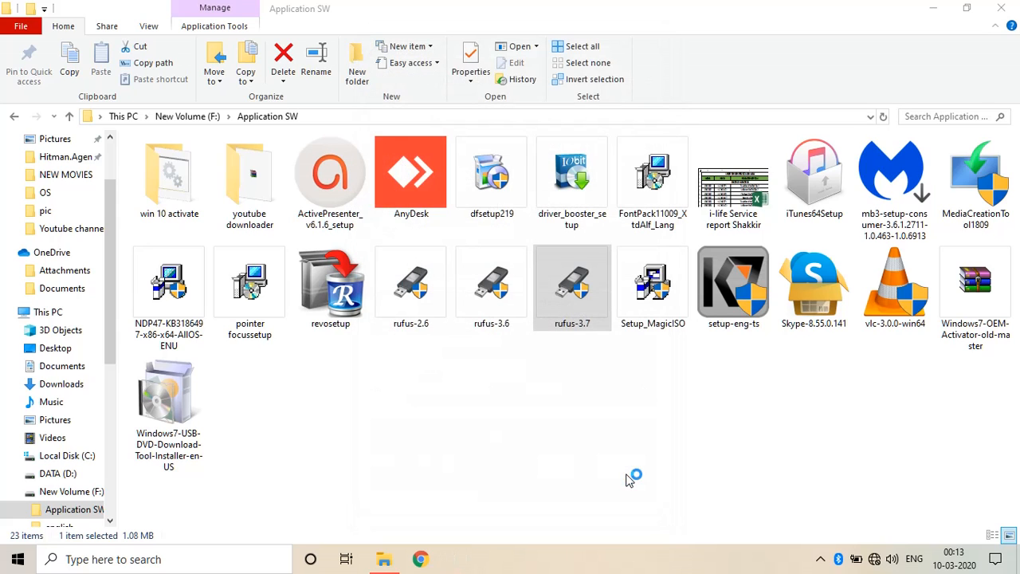